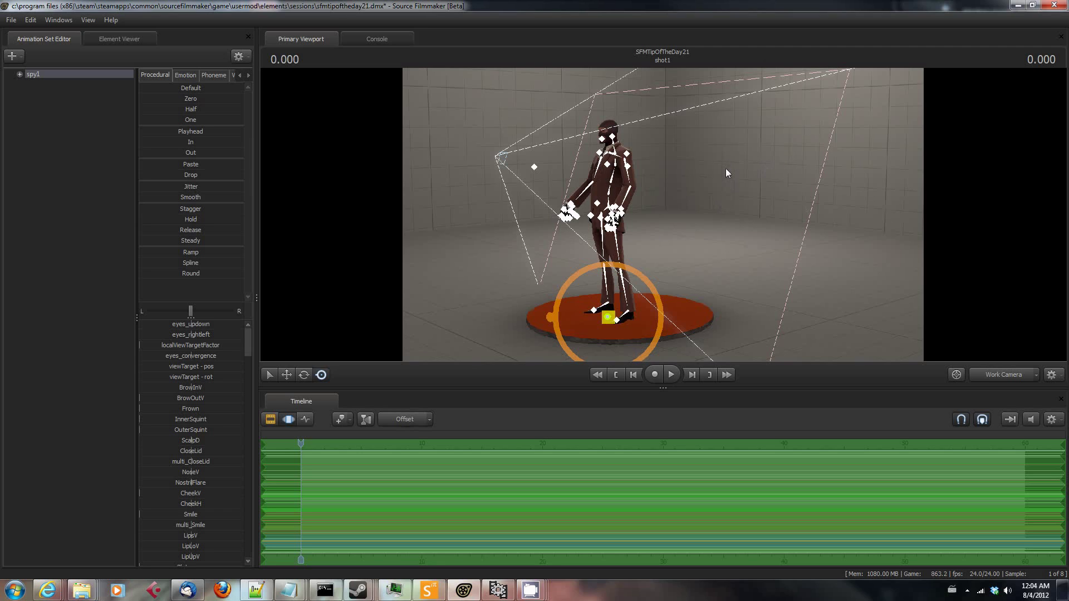
Activate the Rotate tool and try rotating the spy's root about a single axis.
{"action": "left_click", "coordinate": [304, 375]}
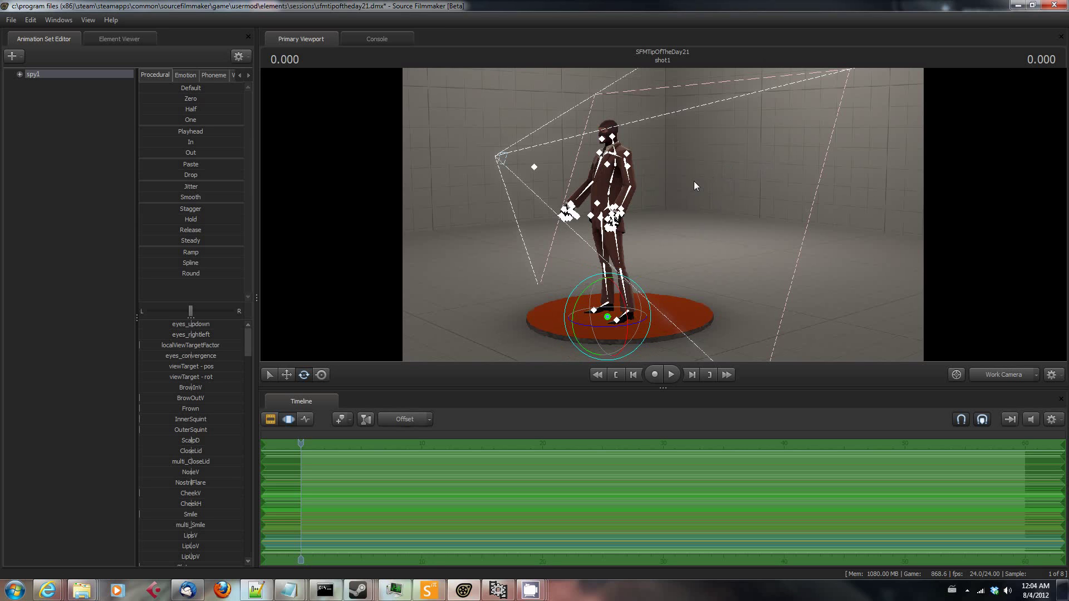
{"action": "mouse_move", "coordinate": [694, 181]}
{"action": "left_mouse_down"}
{"action": "mouse_move", "coordinate": [697, 196]}
{"action": "mouse_move", "coordinate": [701, 183]}
{"action": "left_mouse_up"}
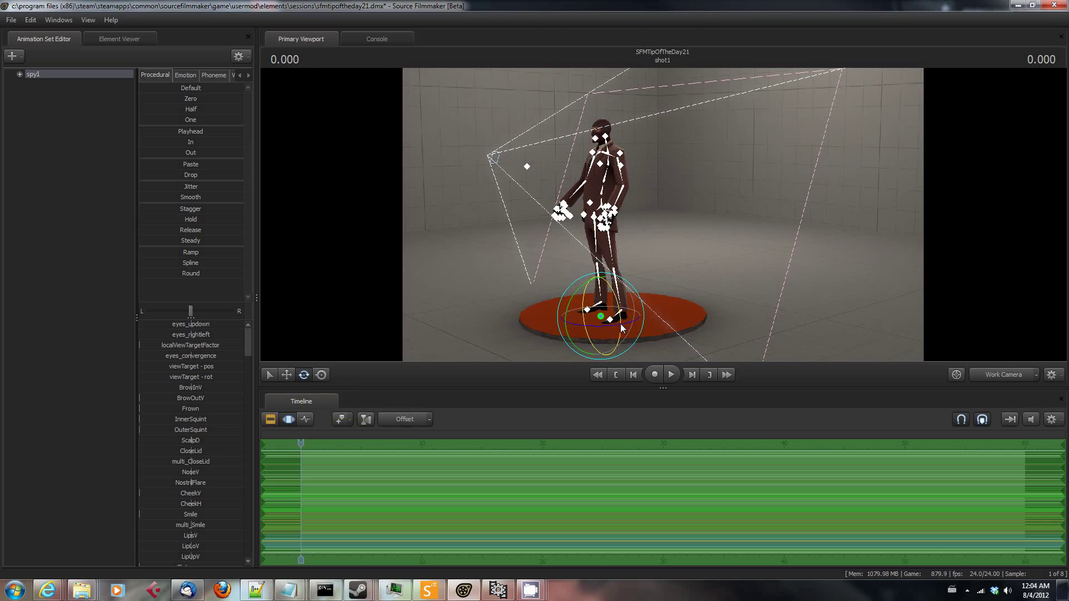
{"action": "left_click_drag", "start_coordinate": [625, 322], "coordinate": [734, 368]}
Rotate the spy's root with the rotation rings so the whole figure leans over on the platform.
{"action": "key", "text": "ctrl"}
{"action": "key", "text": "w"}
{"action": "key", "text": "a"}
{"action": "key", "text": "s"}
{"action": "key", "text": "w"}
{"action": "key", "text": "a"}
{"action": "key", "text": "w"}
{"action": "left_click_drag", "start_coordinate": [663, 215], "coordinate": [731, 267]}
{"action": "left_click", "coordinate": [663, 223], "text": "ctrl"}
{"action": "key", "text": "w"}
{"action": "key", "text": "a"}
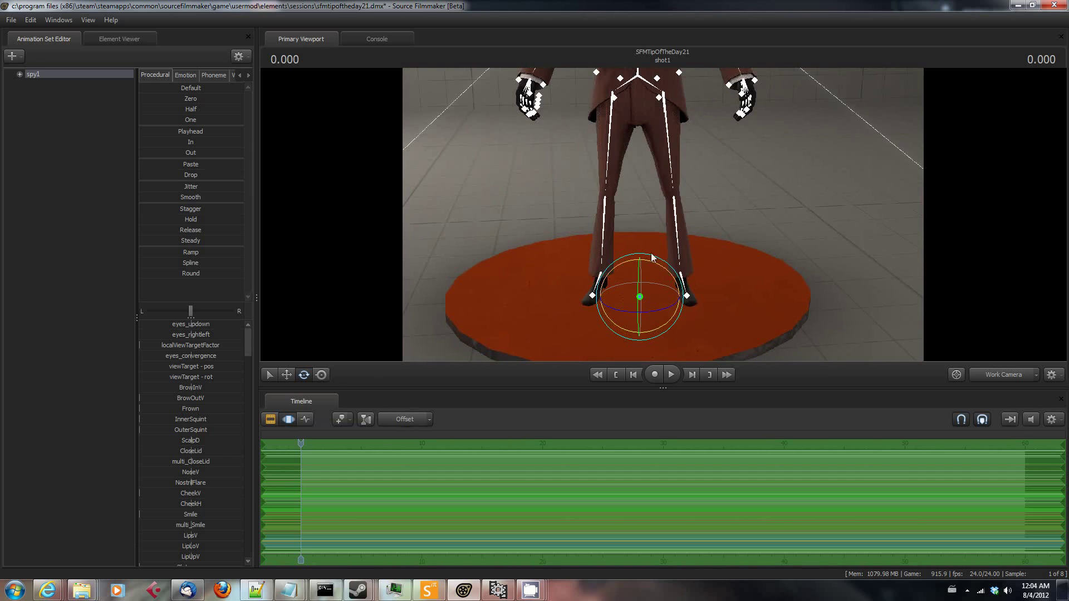
{"action": "mouse_move", "coordinate": [655, 249]}
{"action": "left_mouse_down"}
{"action": "mouse_move", "coordinate": [654, 161]}
{"action": "mouse_move", "coordinate": [651, 256]}
{"action": "left_mouse_up"}
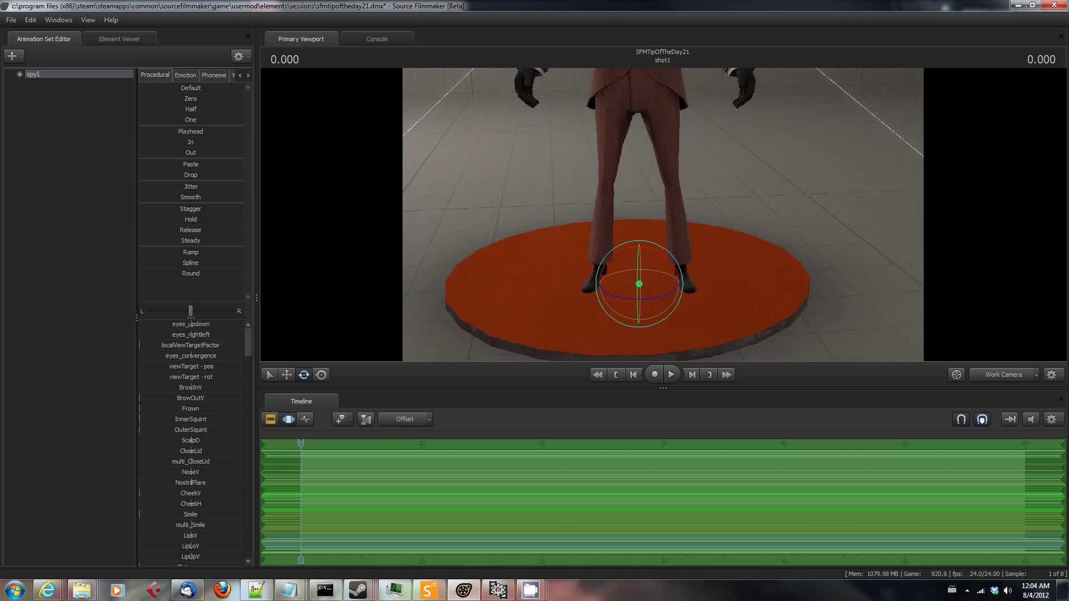
{"action": "left_click_drag", "start_coordinate": [651, 296], "coordinate": [638, 240]}
{"action": "left_click_drag", "start_coordinate": [739, 245], "coordinate": [628, 246]}
{"action": "key", "text": "d"}
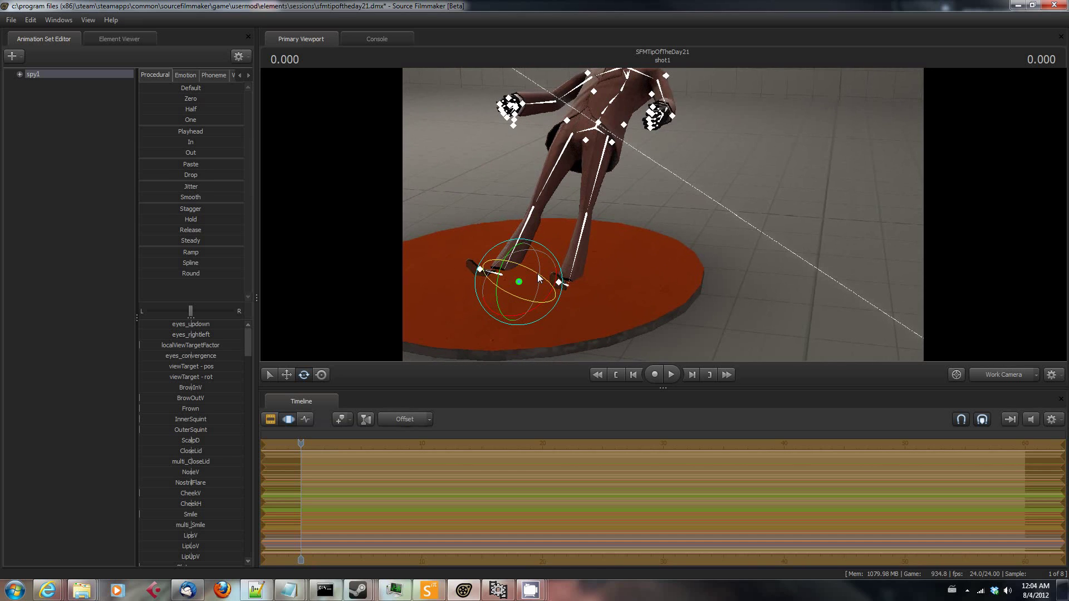
Turn the leaning spy about its own local vertical axis and finish the rotation edit.
{"action": "left_click_drag", "start_coordinate": [533, 273], "coordinate": [463, 243]}
{"action": "left_click_drag", "start_coordinate": [674, 232], "coordinate": [626, 186]}
{"action": "key", "text": "a"}
{"action": "left_click_drag", "start_coordinate": [707, 233], "coordinate": [663, 218]}
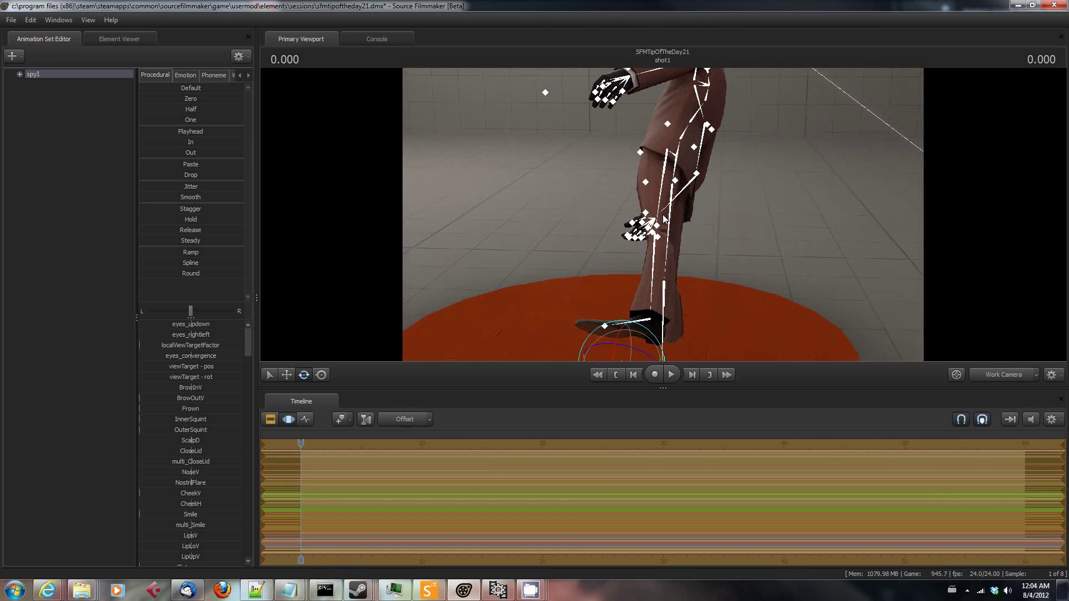
{"action": "key", "text": "Escape"}
{"action": "left_click_drag", "start_coordinate": [833, 229], "coordinate": [638, 247]}
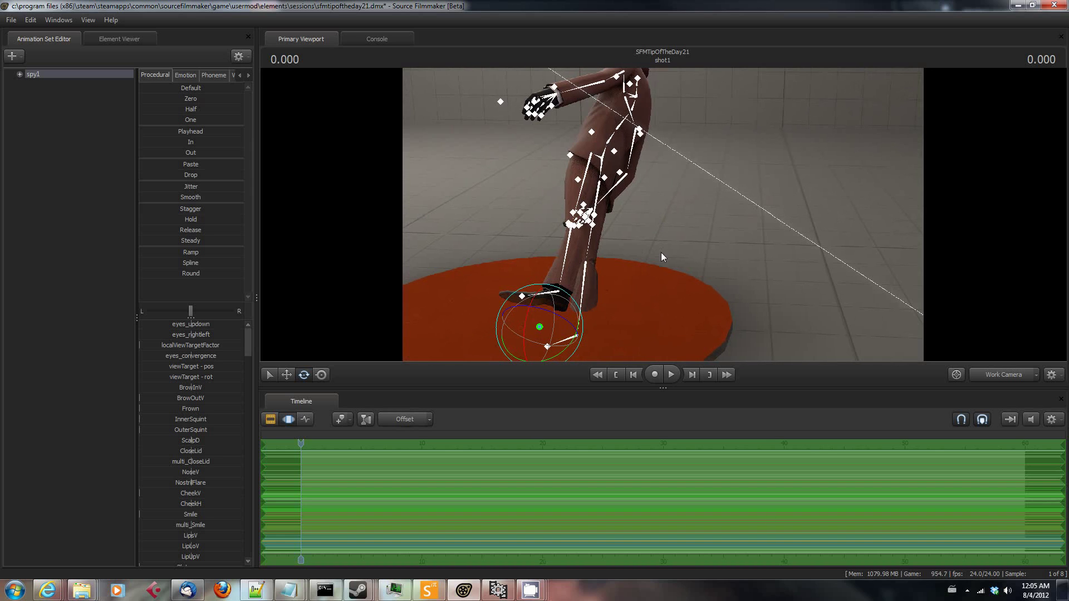
{"action": "left_click_drag", "start_coordinate": [532, 249], "coordinate": [653, 242]}
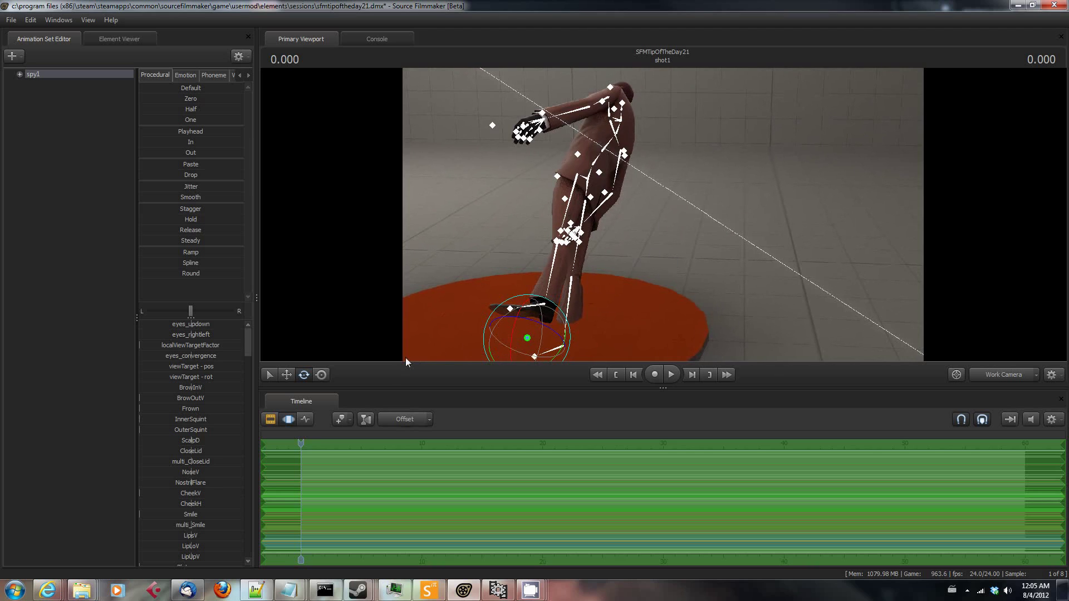
Switch the Rotate tool to global axes and rotate the leaning spy about the world's vertical axis.
{"action": "left_click", "coordinate": [304, 375]}
{"action": "left_click_drag", "start_coordinate": [521, 357], "coordinate": [721, 297]}
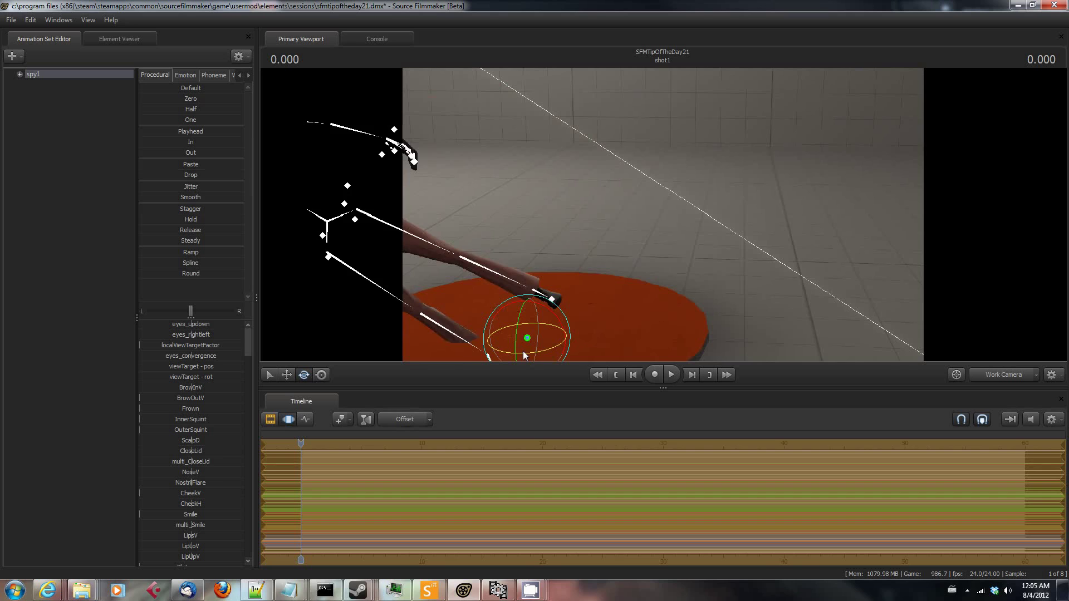
{"action": "left_click_drag", "start_coordinate": [523, 352], "coordinate": [554, 351]}
{"action": "left_click_drag", "start_coordinate": [550, 310], "coordinate": [661, 217]}
{"action": "key", "text": "s"}
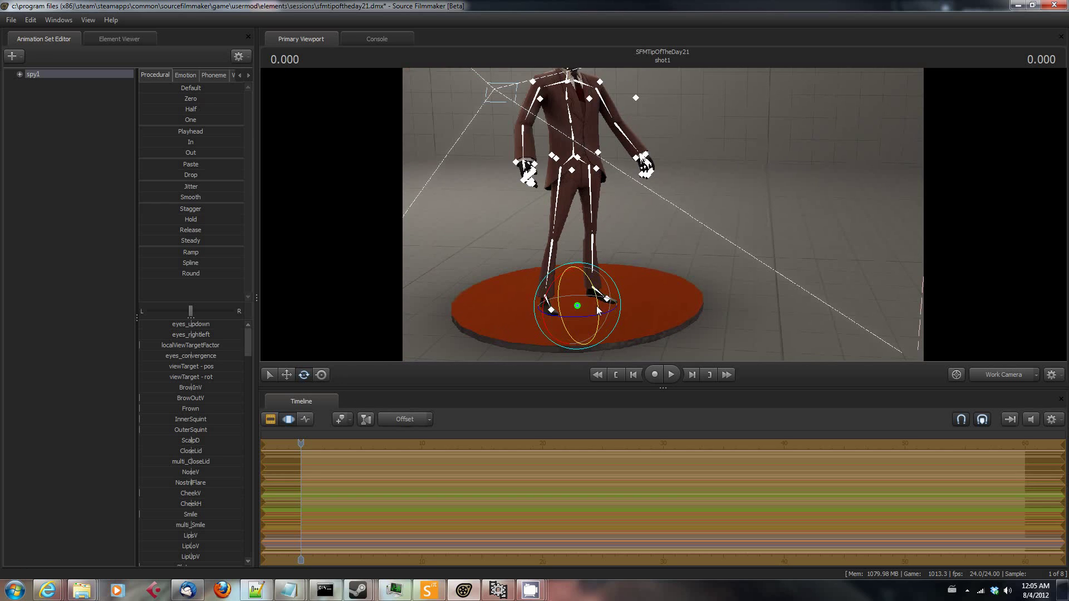
{"action": "mouse_move", "coordinate": [596, 305]}
{"action": "left_mouse_down"}
{"action": "mouse_move", "coordinate": [585, 276]}
{"action": "mouse_move", "coordinate": [596, 298]}
{"action": "mouse_move", "coordinate": [573, 322]}
{"action": "mouse_move", "coordinate": [522, 329]}
{"action": "mouse_move", "coordinate": [437, 313]}
{"action": "mouse_move", "coordinate": [619, 313]}
{"action": "mouse_move", "coordinate": [569, 325]}
{"action": "mouse_move", "coordinate": [469, 297]}
{"action": "mouse_move", "coordinate": [579, 306]}
{"action": "left_mouse_up"}
Toggle the Rotate tool's axis mode and undo the last rotation of the spy.
{"action": "left_click", "coordinate": [306, 378]}
{"action": "left_click_drag", "start_coordinate": [629, 278], "coordinate": [746, 229]}
{"action": "key", "text": "w"}
{"action": "key", "text": "a"}
{"action": "key", "text": "ctrl+z"}
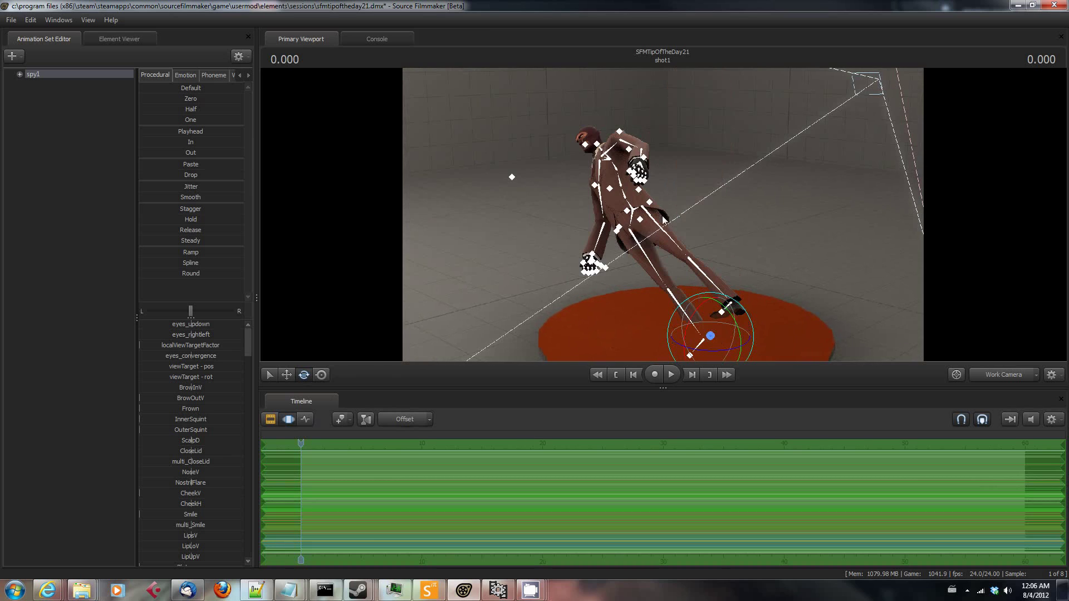
Return the spy to an upright stance on the orange platform.
{"action": "left_click_drag", "start_coordinate": [830, 231], "coordinate": [653, 285]}
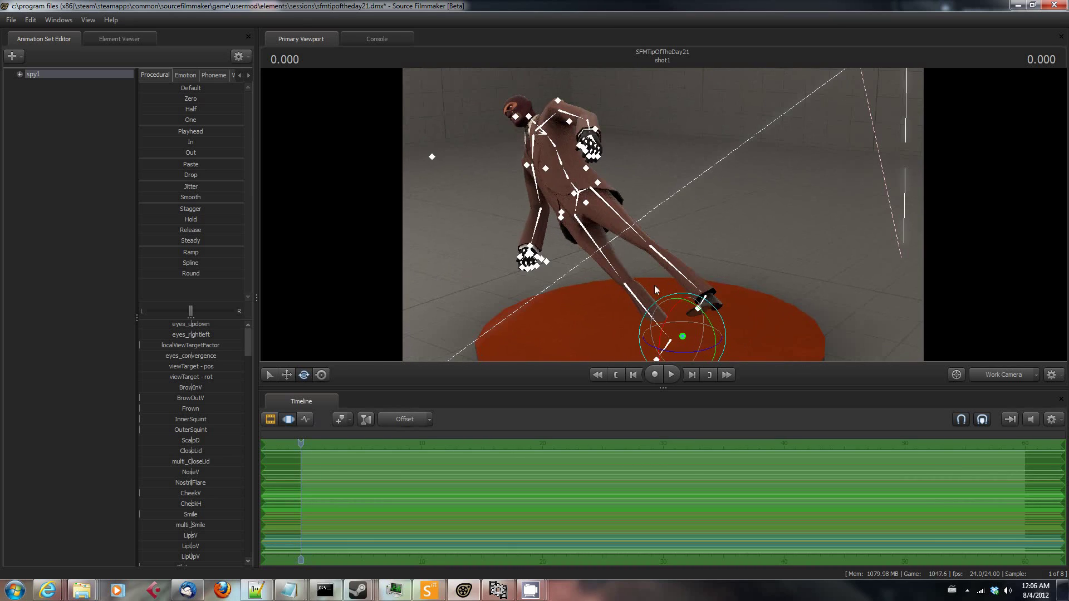
{"action": "left_click_drag", "start_coordinate": [693, 328], "coordinate": [726, 329]}
{"action": "left_click_drag", "start_coordinate": [670, 308], "coordinate": [672, 312]}
{"action": "left_click_drag", "start_coordinate": [763, 253], "coordinate": [778, 187], "text": "alt"}
{"action": "key", "text": "s"}
{"action": "middle_click_drag", "start_coordinate": [668, 288], "coordinate": [716, 279]}
{"action": "key", "text": "w"}
{"action": "mouse_move", "coordinate": [723, 282]}
{"action": "left_mouse_down"}
{"action": "mouse_move", "coordinate": [722, 262]}
{"action": "mouse_move", "coordinate": [731, 289]}
{"action": "left_mouse_up"}
{"action": "middle_click_drag", "start_coordinate": [704, 289], "coordinate": [683, 319]}
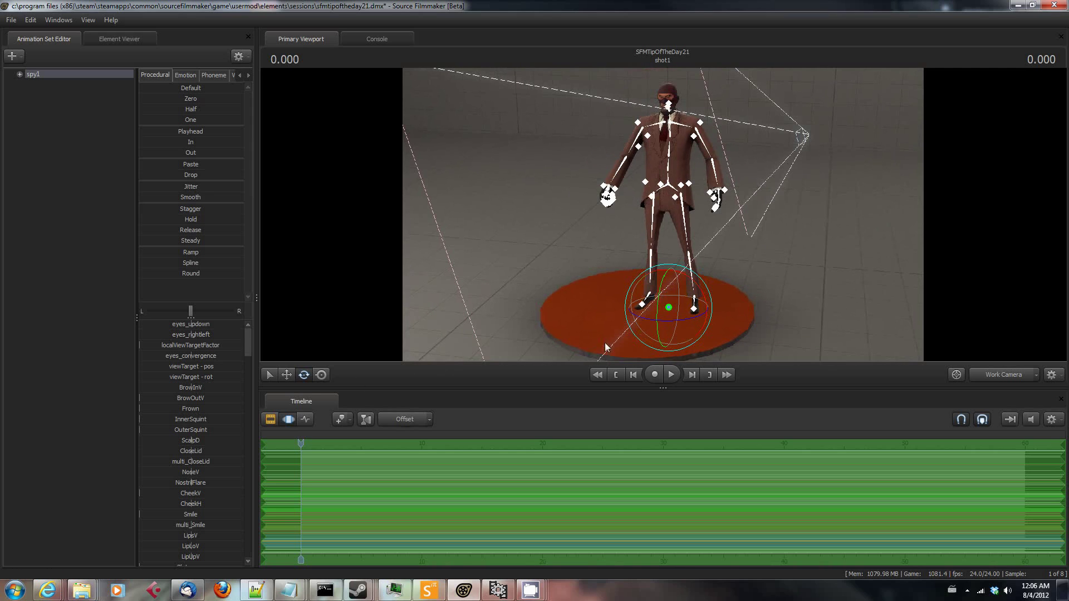
Move the spy's root along the red axis until it stands beside the orange platform.
{"action": "mouse_move", "coordinate": [679, 319]}
{"action": "left_mouse_down"}
{"action": "mouse_move", "coordinate": [734, 306]}
{"action": "mouse_move", "coordinate": [639, 318]}
{"action": "mouse_move", "coordinate": [479, 296]}
{"action": "mouse_move", "coordinate": [814, 325]}
{"action": "mouse_move", "coordinate": [619, 307]}
{"action": "mouse_move", "coordinate": [677, 317]}
{"action": "left_mouse_up"}
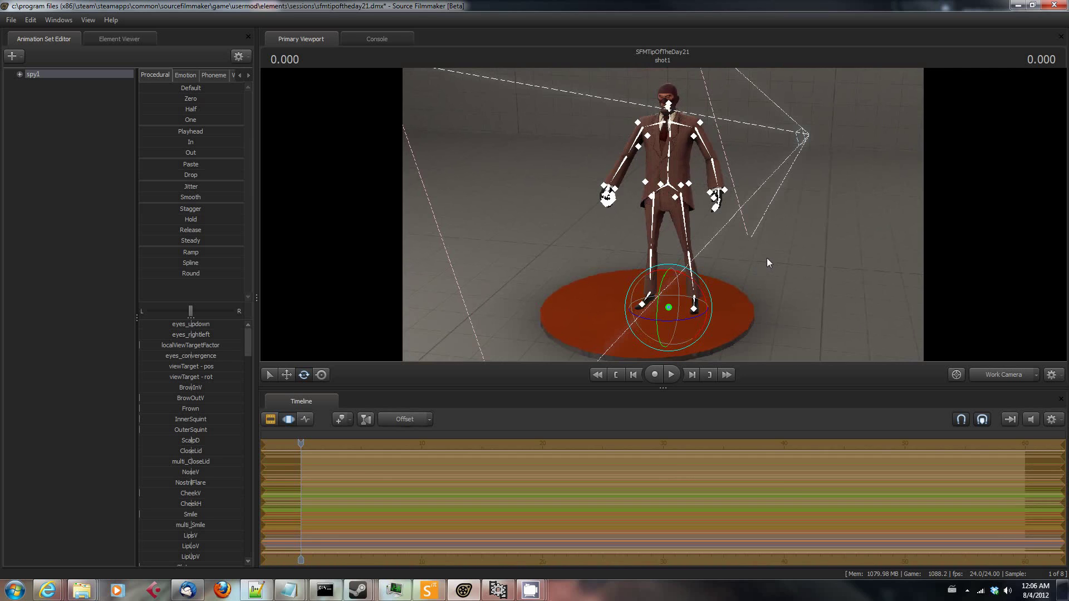
{"action": "left_click", "coordinate": [286, 375]}
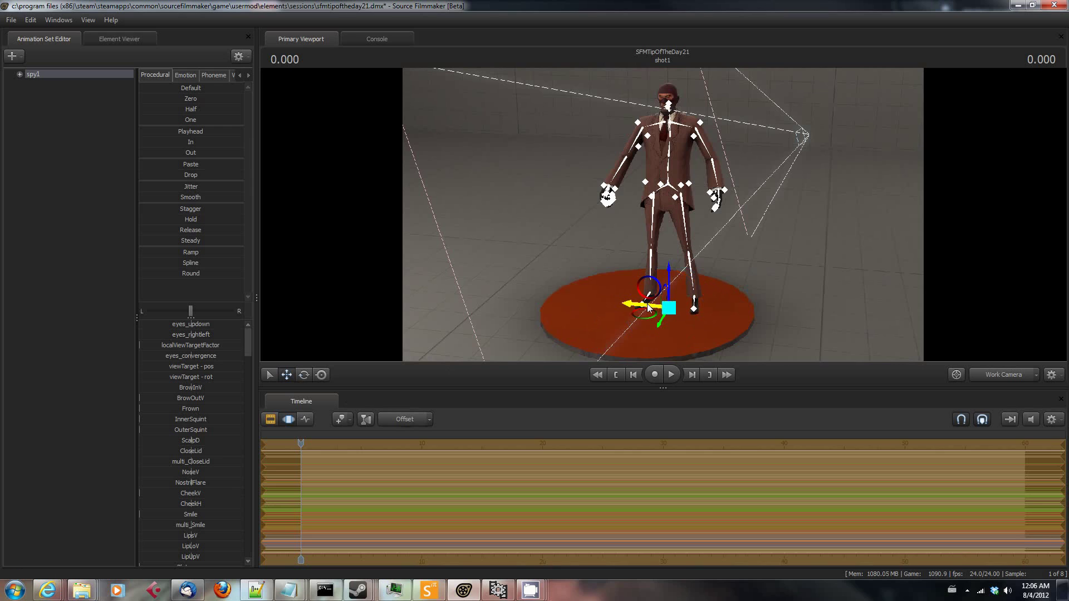
{"action": "left_click_drag", "start_coordinate": [631, 303], "coordinate": [501, 294]}
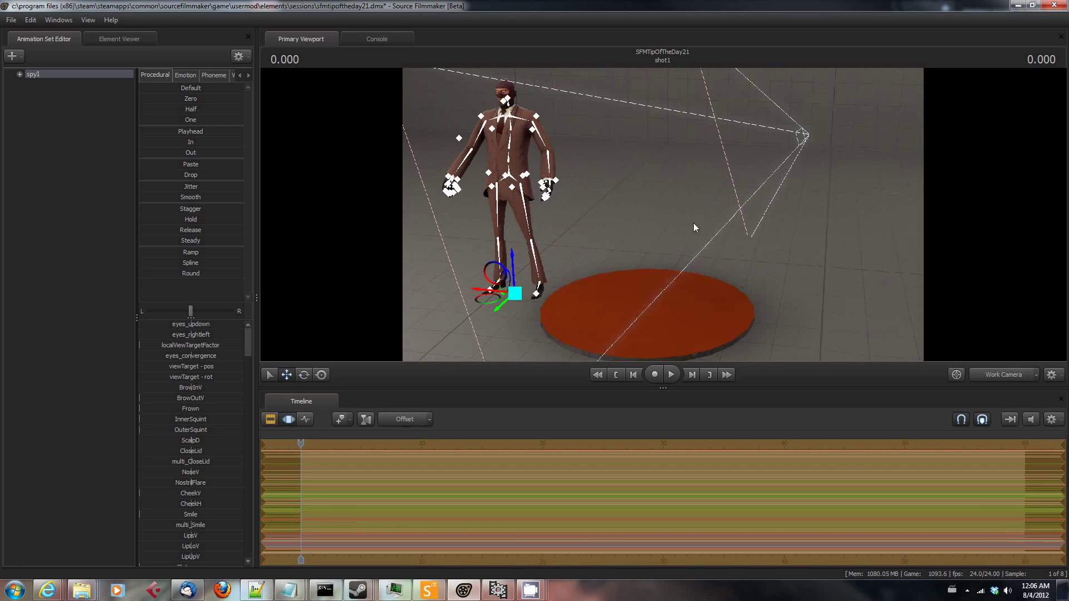
{"action": "left_click_drag", "start_coordinate": [704, 193], "coordinate": [707, 216]}
{"action": "key", "text": "s"}
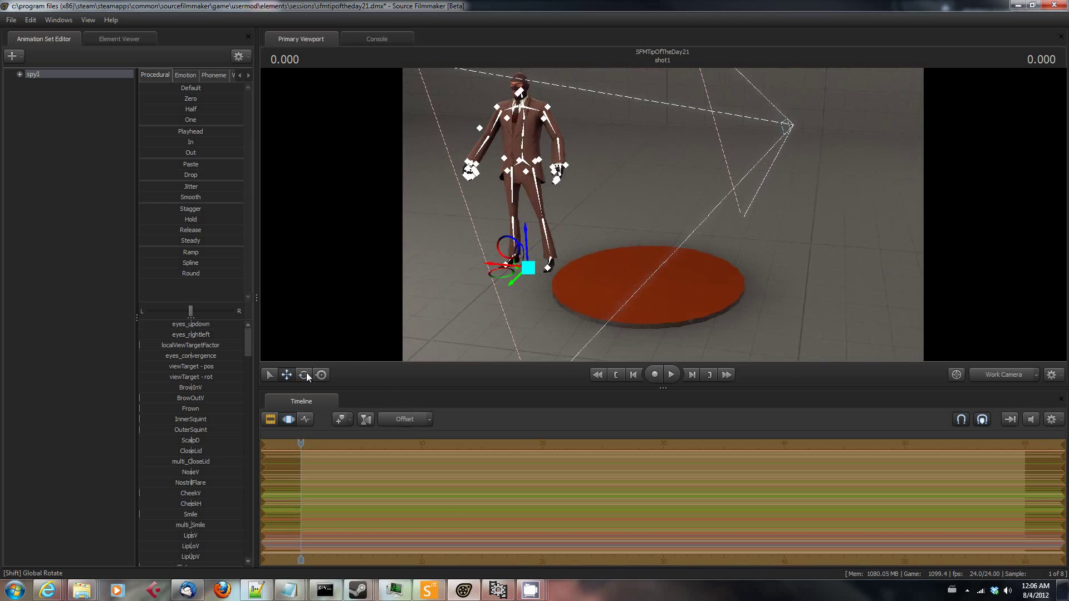
Activate the Rotate tool and offset its pivot from the spy's root onto the orange platform.
{"action": "left_click", "coordinate": [303, 374]}
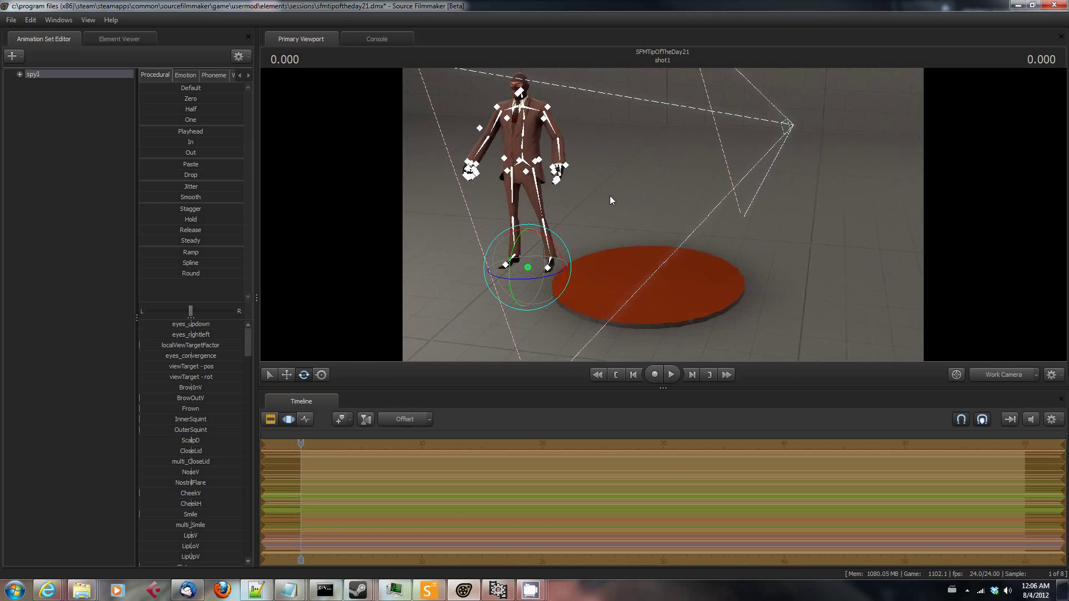
{"action": "left_click_drag", "start_coordinate": [614, 198], "coordinate": [623, 230]}
{"action": "key", "text": "w"}
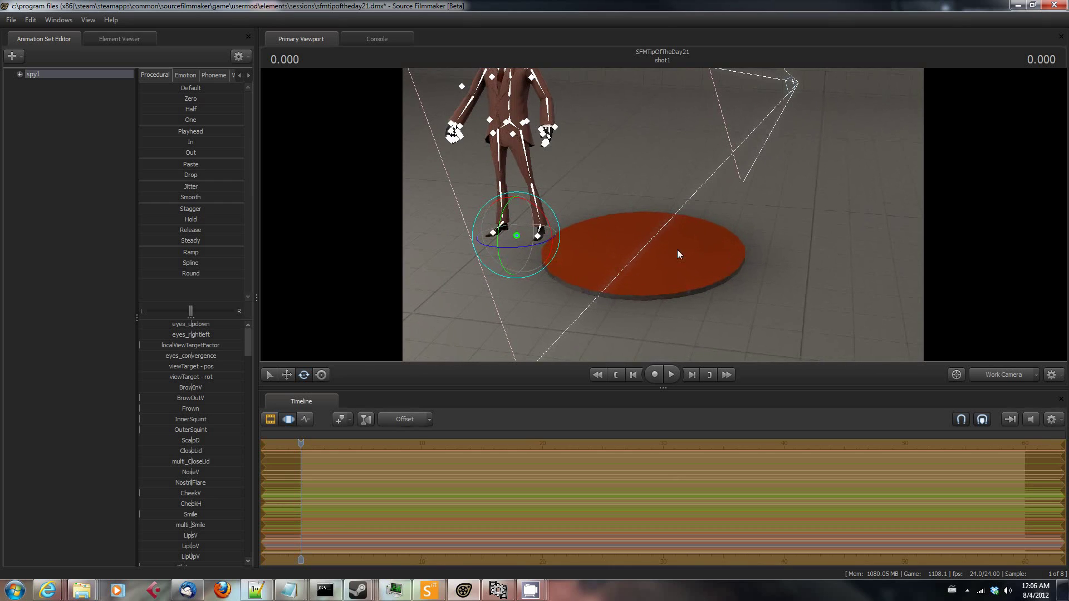
{"action": "left_click", "coordinate": [646, 241]}
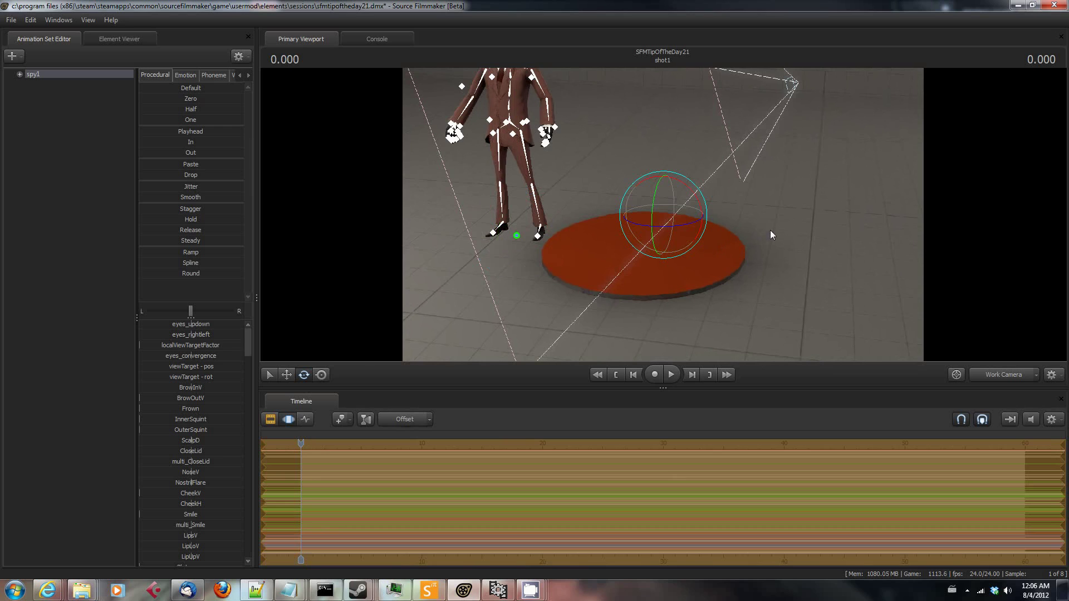
{"action": "left_click_drag", "start_coordinate": [790, 238], "coordinate": [798, 231]}
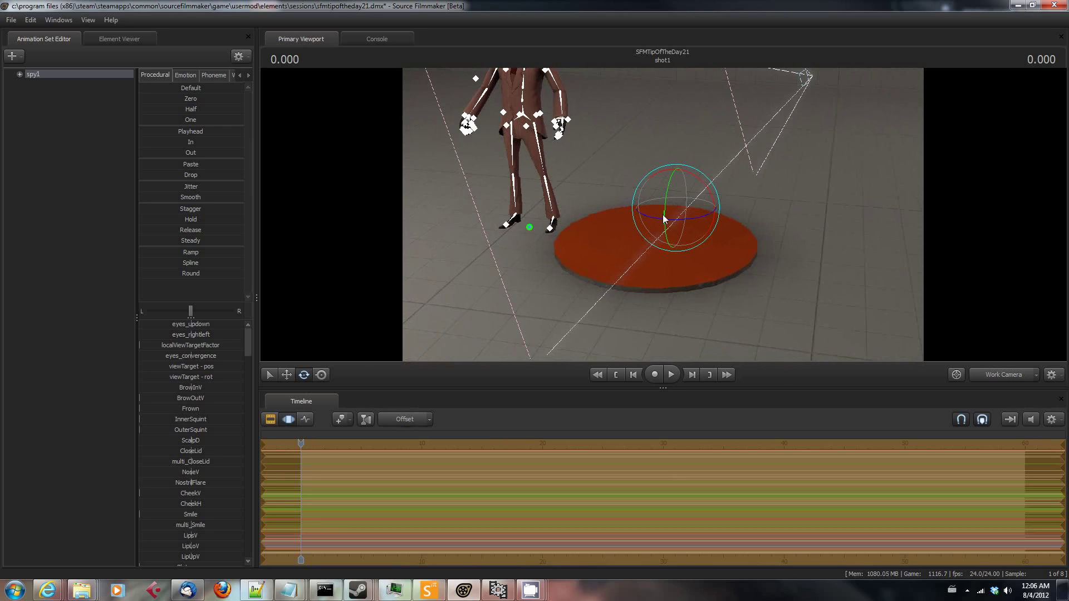
{"action": "left_click", "coordinate": [663, 215], "text": "ctrl"}
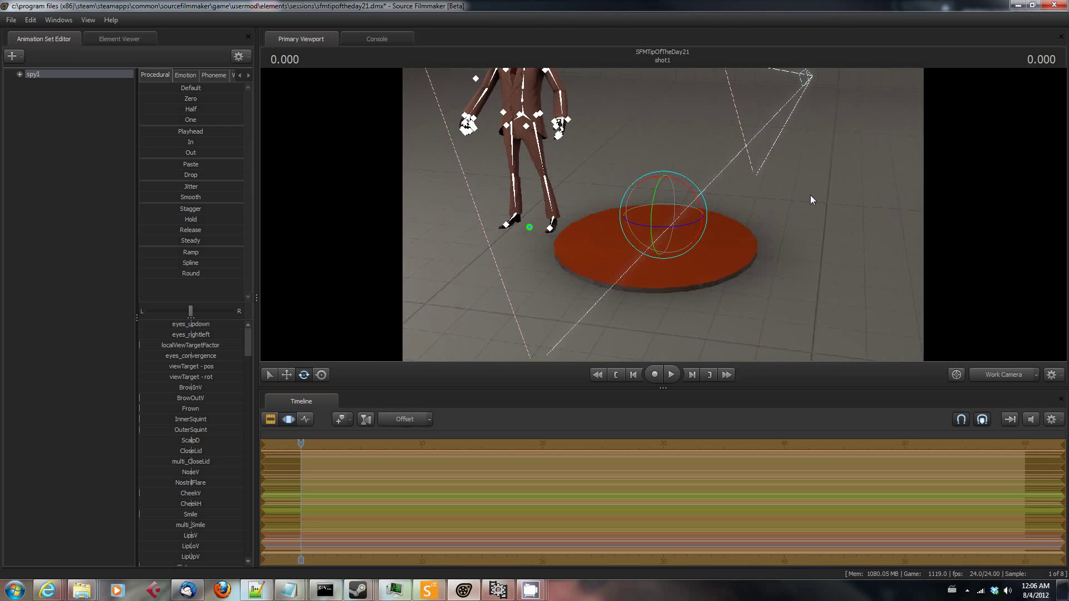
{"action": "left_click_drag", "start_coordinate": [810, 196], "coordinate": [800, 142]}
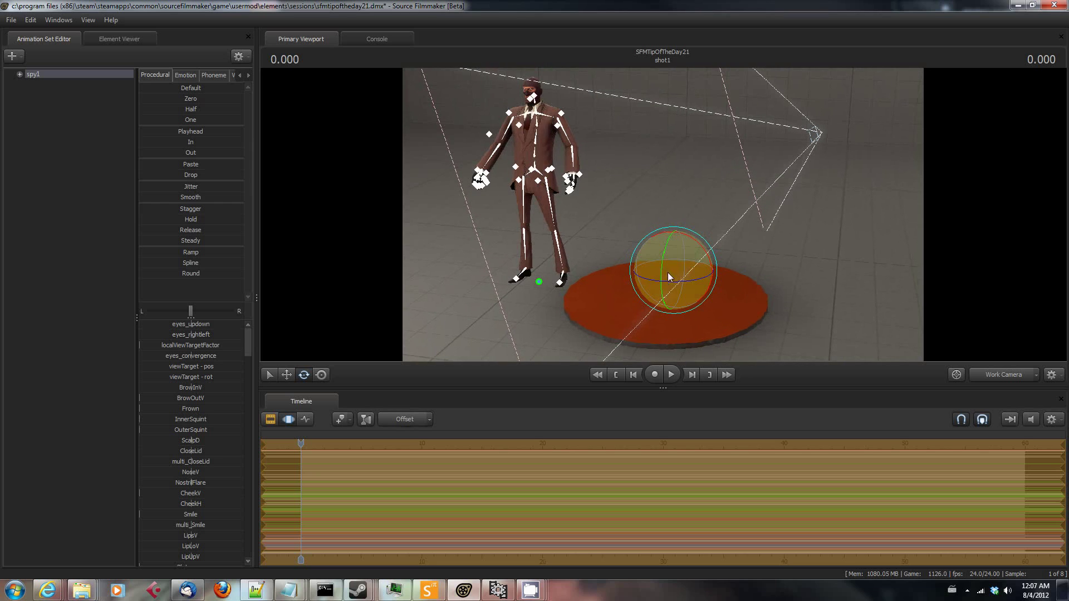
Swing the spy around the offset pivot with a free rotation, switch the axis mode, and rotate about the red axis.
{"action": "left_click_drag", "start_coordinate": [686, 281], "coordinate": [503, 267]}
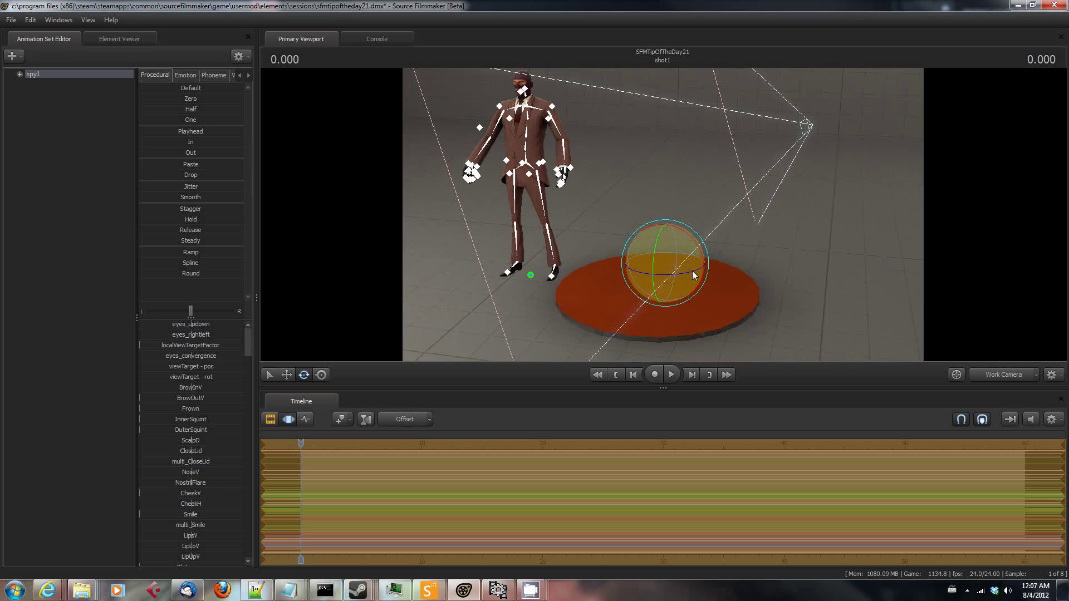
{"action": "mouse_move", "coordinate": [689, 272]}
{"action": "left_mouse_down"}
{"action": "mouse_move", "coordinate": [631, 279]}
{"action": "mouse_move", "coordinate": [580, 245]}
{"action": "mouse_move", "coordinate": [575, 229]}
{"action": "mouse_move", "coordinate": [640, 194]}
{"action": "mouse_move", "coordinate": [716, 225]}
{"action": "mouse_move", "coordinate": [662, 283]}
{"action": "mouse_move", "coordinate": [621, 255]}
{"action": "mouse_move", "coordinate": [689, 251]}
{"action": "mouse_move", "coordinate": [667, 274]}
{"action": "mouse_move", "coordinate": [712, 242]}
{"action": "mouse_move", "coordinate": [652, 269]}
{"action": "mouse_move", "coordinate": [668, 275]}
{"action": "mouse_move", "coordinate": [681, 252]}
{"action": "mouse_move", "coordinate": [702, 273]}
{"action": "mouse_move", "coordinate": [782, 261]}
{"action": "mouse_move", "coordinate": [761, 284]}
{"action": "mouse_move", "coordinate": [502, 256]}
{"action": "mouse_move", "coordinate": [621, 272]}
{"action": "mouse_move", "coordinate": [710, 269]}
{"action": "mouse_move", "coordinate": [680, 266]}
{"action": "mouse_move", "coordinate": [677, 247]}
{"action": "mouse_move", "coordinate": [679, 262]}
{"action": "left_mouse_up"}
{"action": "left_click", "coordinate": [303, 374]}
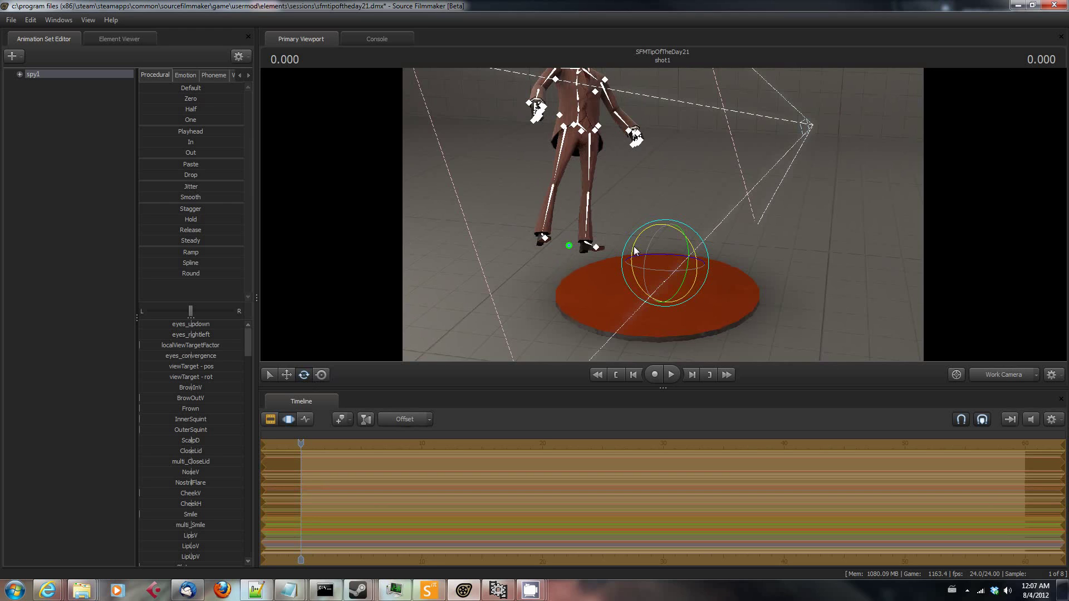
{"action": "left_click_drag", "start_coordinate": [634, 246], "coordinate": [687, 262]}
Switch the Rotate tool to global axes and rotate the spy around the offset pivot.
{"action": "left_click_drag", "start_coordinate": [799, 244], "coordinate": [662, 219]}
{"action": "key", "text": "w"}
{"action": "key", "text": "d"}
{"action": "key", "text": "w"}
{"action": "key", "text": "s"}
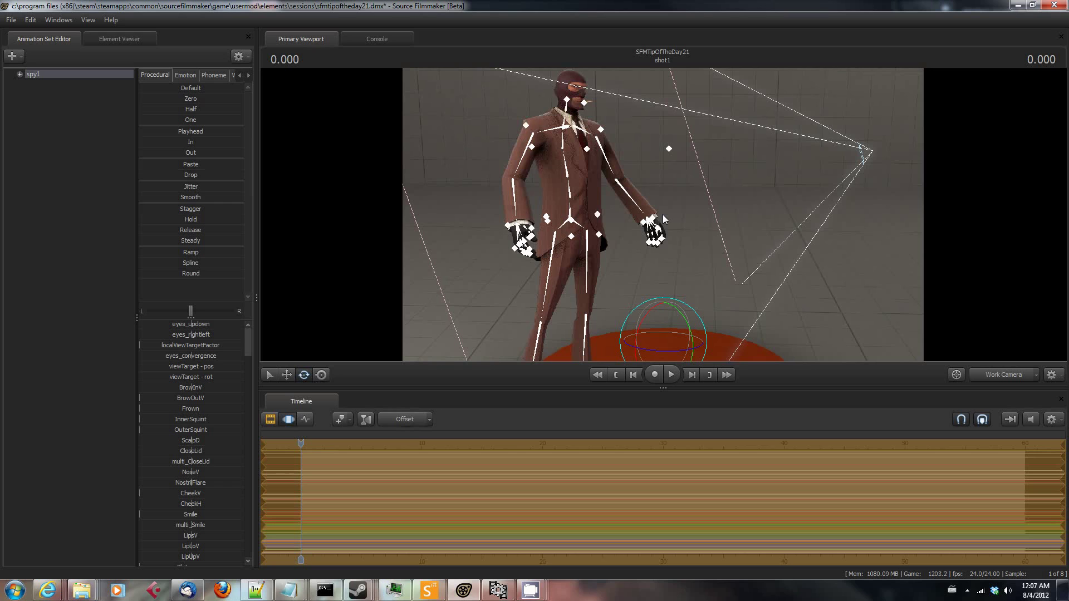
{"action": "left_click_drag", "start_coordinate": [776, 196], "coordinate": [775, 196]}
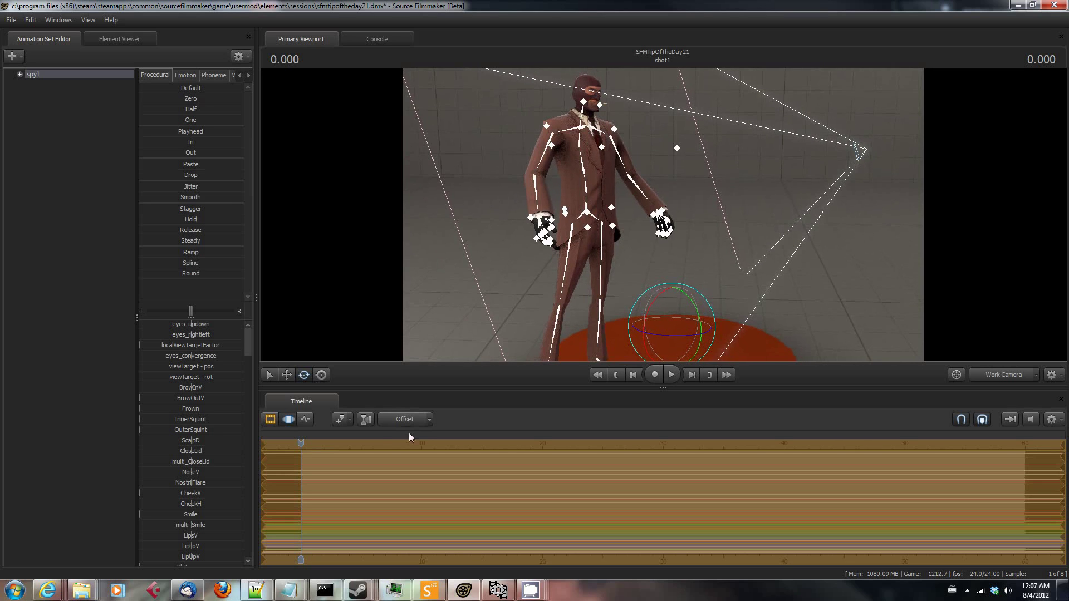
{"action": "left_click", "coordinate": [301, 378]}
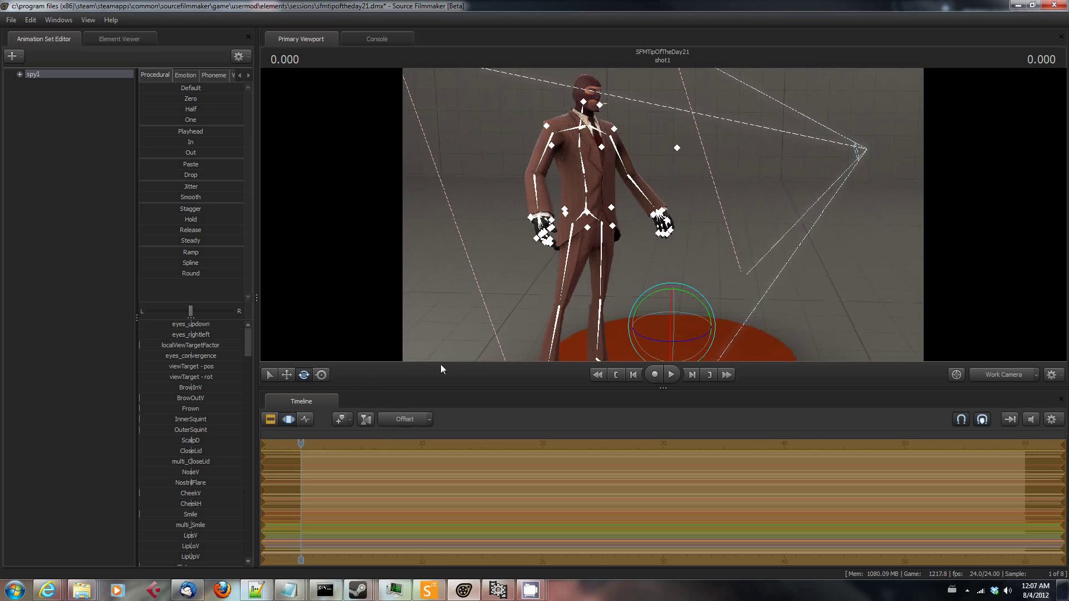
{"action": "mouse_move", "coordinate": [679, 340]}
{"action": "left_mouse_down"}
{"action": "mouse_move", "coordinate": [701, 340]}
{"action": "mouse_move", "coordinate": [671, 336]}
{"action": "left_mouse_up"}
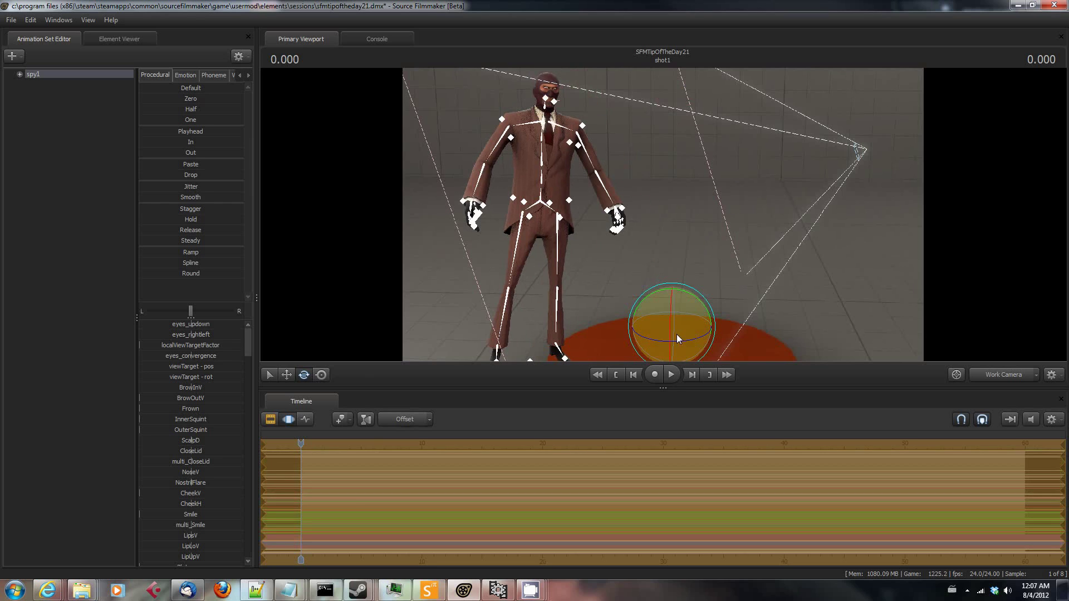
Switch the Rotate tool back to local axes and swing the spy around the pivot to the platform's opposite side.
{"action": "left_click", "coordinate": [303, 375]}
{"action": "left_click_drag", "start_coordinate": [693, 337], "coordinate": [653, 318]}
{"action": "left_click_drag", "start_coordinate": [838, 273], "coordinate": [846, 291]}
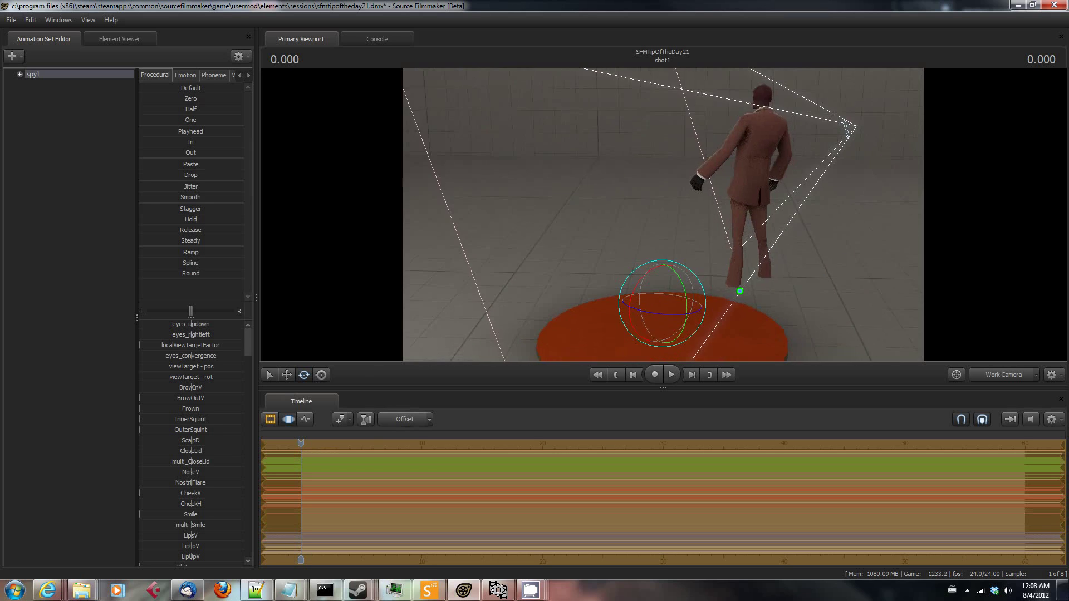
{"action": "key", "text": "s"}
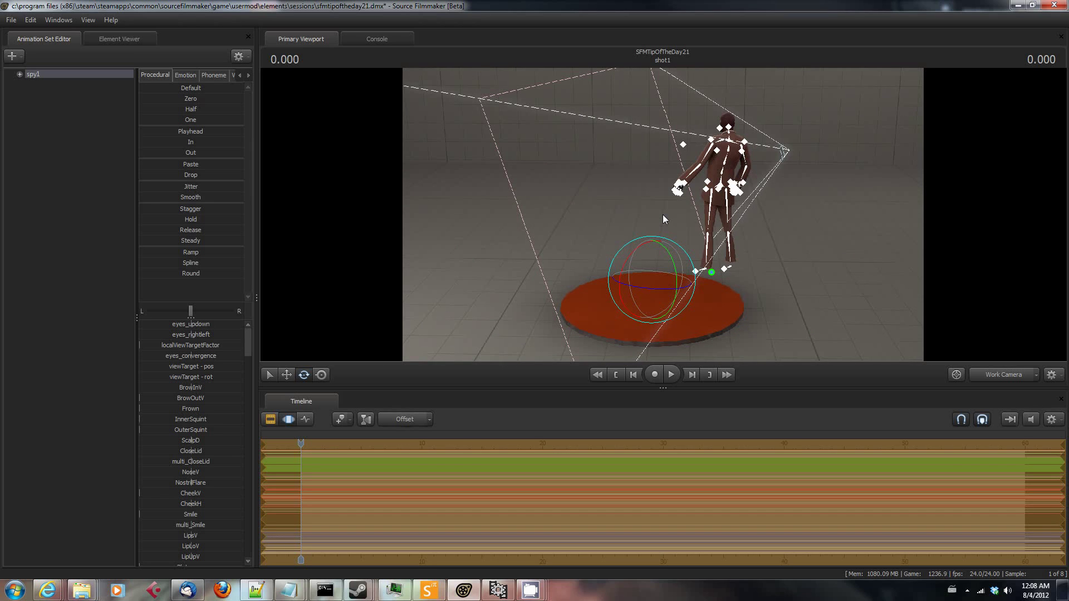